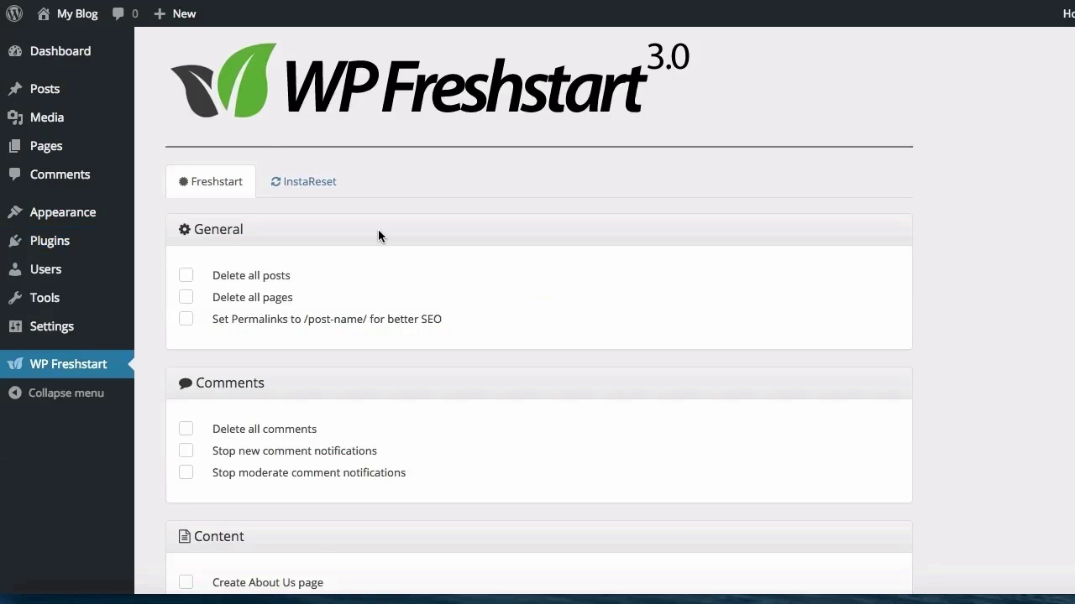
Mark all posts, pages and comments for deletion, use post-name permalinks, and disable comment notifications.
scroll(378, 229, down, 1)
scroll(366, 229, down, 1)
click(185, 191)
click(184, 212)
click(186, 234)
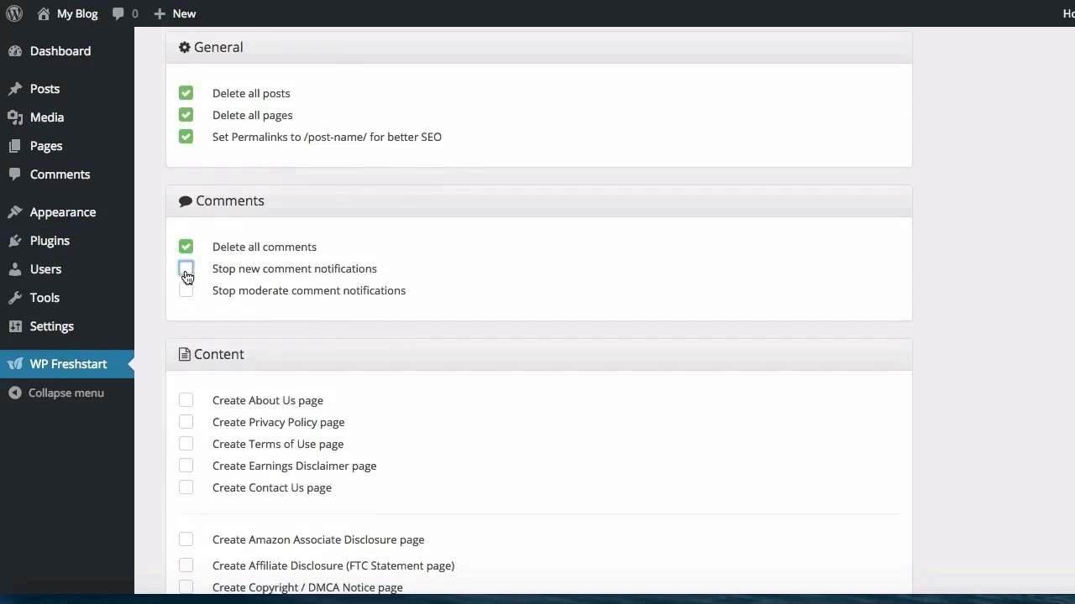
click(186, 270)
click(185, 291)
click(185, 180)
Select About Us, Terms, Earnings Disclaimer, Contact, Amazon US, FTC, DMCA and Anti-SPAM pages.
click(185, 202)
click(185, 223)
click(185, 245)
click(186, 267)
scroll(341, 277, down, 3)
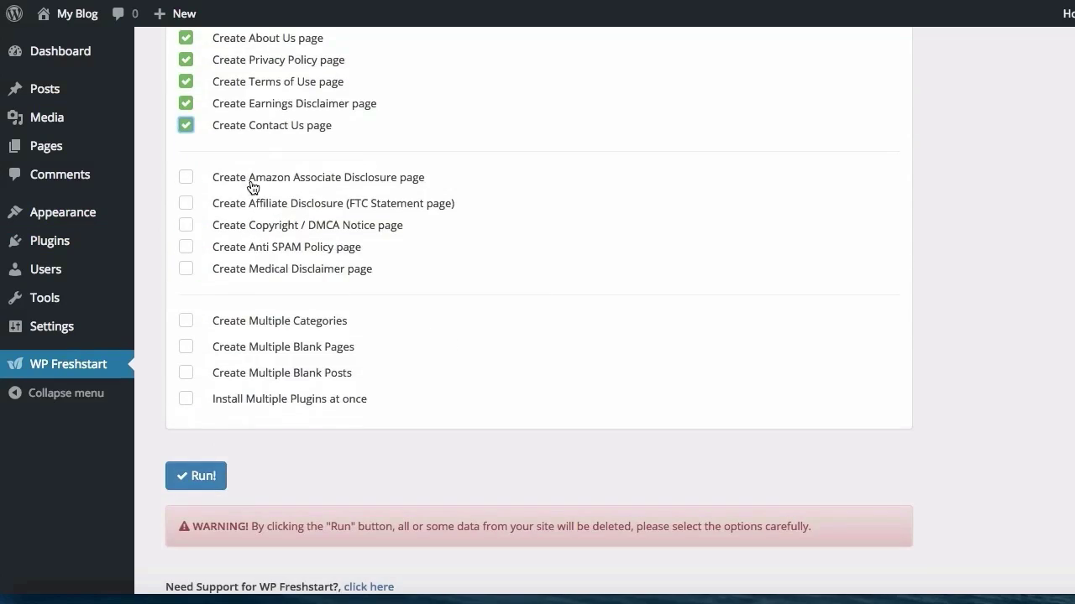
click(185, 177)
click(214, 215)
click(468, 220)
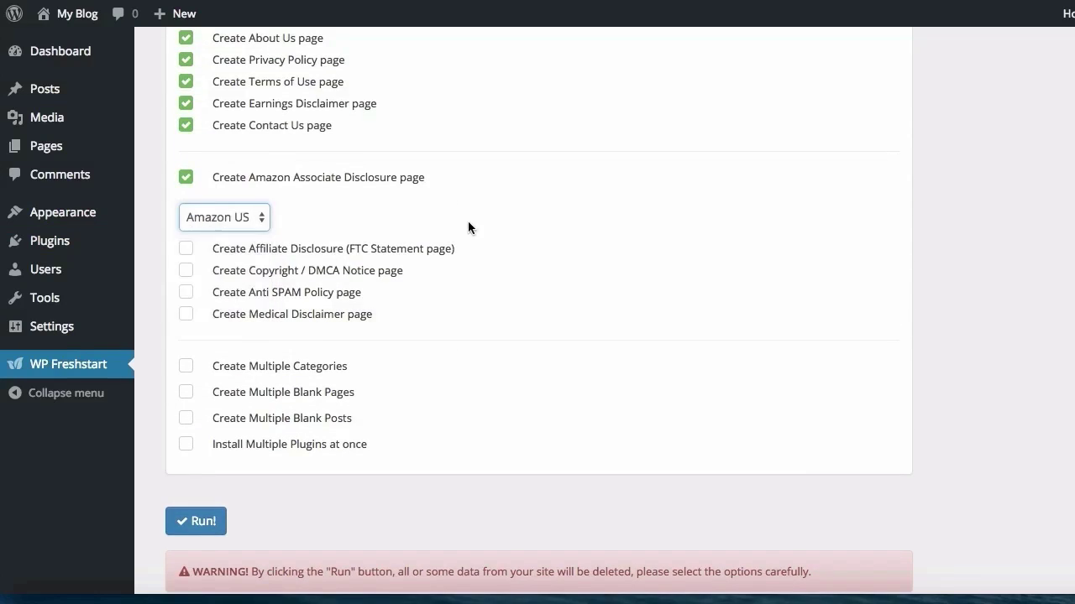
click(185, 248)
click(185, 271)
click(185, 292)
Add categories SEO, Tips and Tricks, Marketing News, Web Hosting, plus Hostgator/Bluehost/Liquidweb Reviews blank pages.
scroll(307, 212, down, 3)
click(240, 257)
click(276, 307)
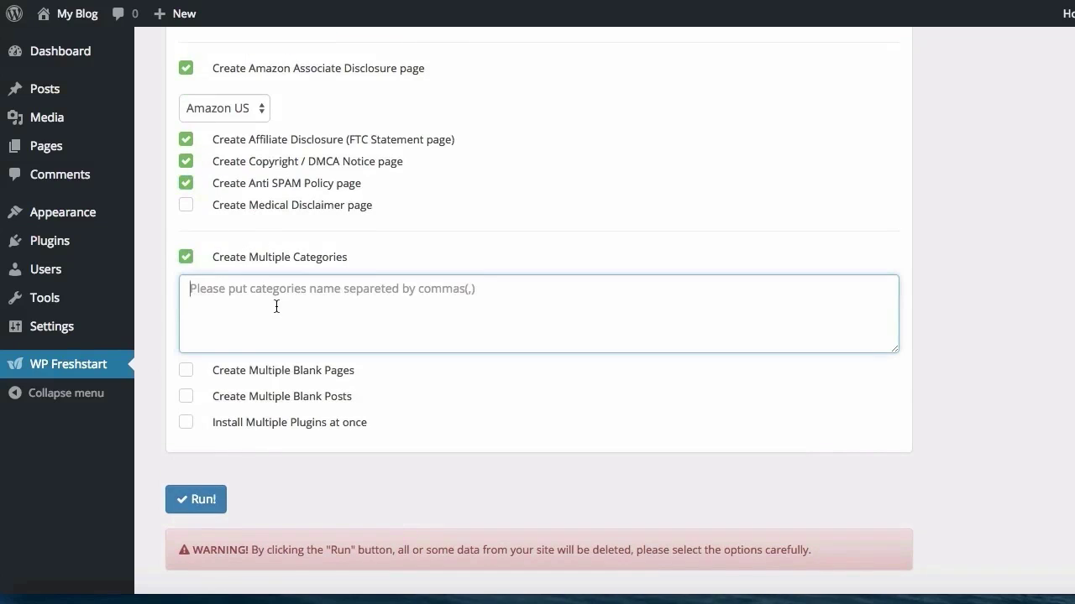
text(SEO, Tips and Tricks, Marketing News, Web Hosting)
click(186, 370)
click(257, 429)
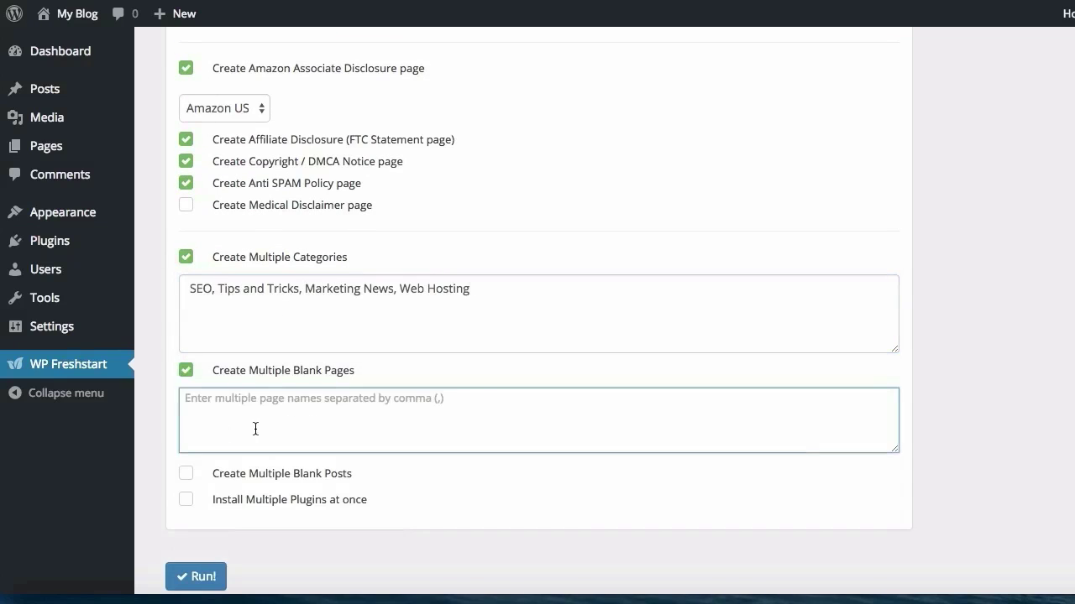
text(Hostgator Reviews, Bluehost Reviews, Liquidweb Reviews)
Add three blank hosting posts, including 'Top 5 Hosting Deals for 2016', and paste the plugin URLs.
click(186, 473)
scroll(293, 415, down, 3)
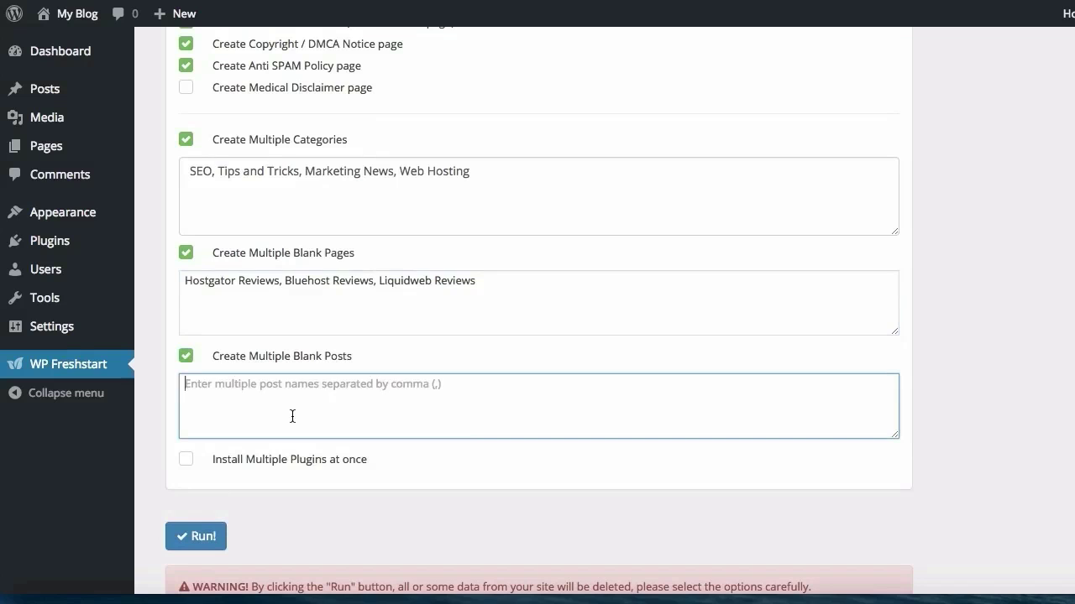
text(Top 5 Hosting Deals for 2016, Hosting Terms you should know, Web Hosting)
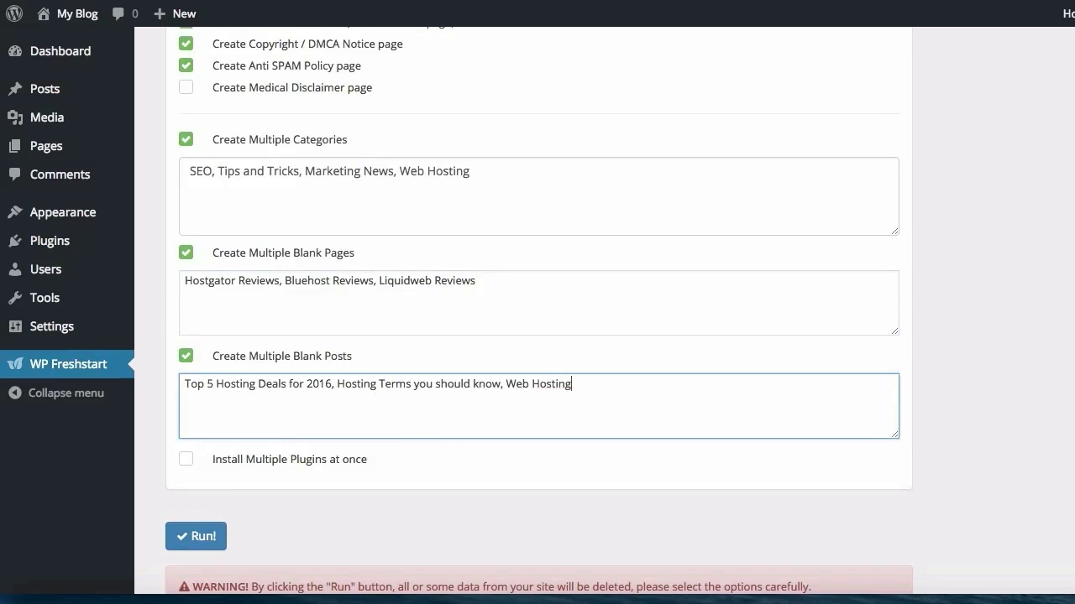
text( Simplified)
click(319, 459)
scroll(327, 420, down, 3)
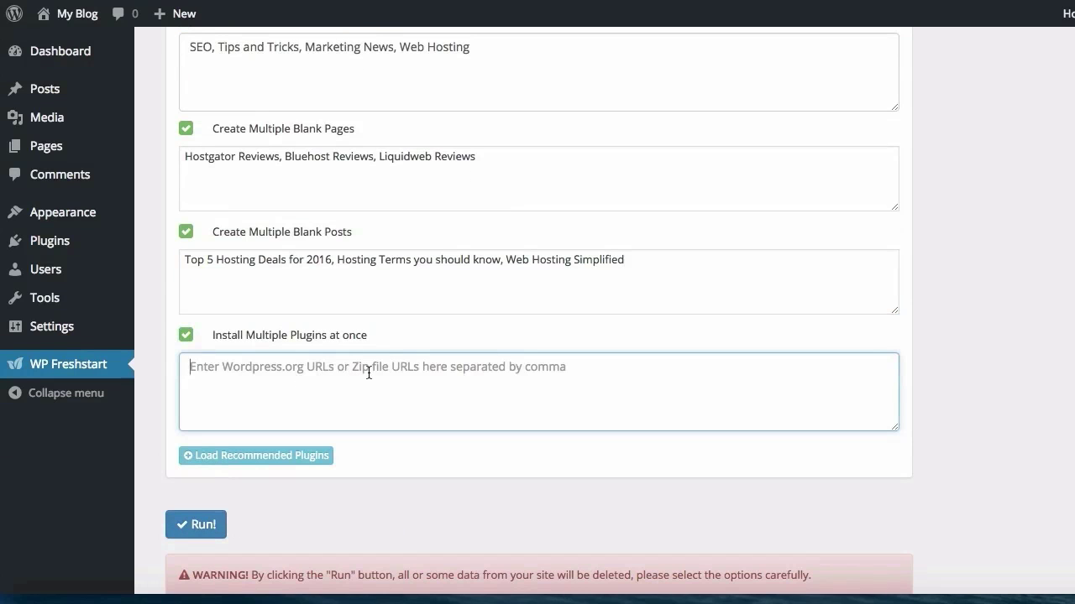
text(https://wordpress.org/plugins/wordpress-seo/,http://wordpress.org/extend/plugins/contact-form-7/,https://wordpress.org/plugins/w3-total-cache/,https://wordpress.org/plugins/wp-smushit/,https://wordpress.org/extend/plugins/sociable/,https://wordpress.org/plugins/floating-social-bar/,https://wordpress.org/plugins/backwpup/,https://wordpress.org/plugins/jetpack/)
scroll(336, 386, down, 3)
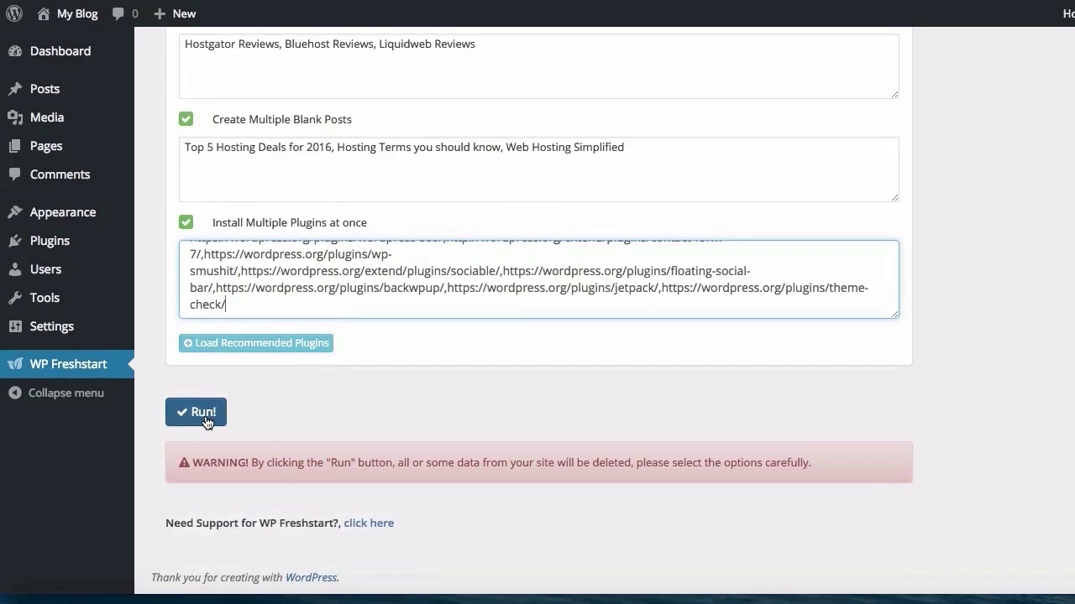
Run the selected Freshstart tasks and scroll through the success log and plugin install output.
click(206, 420)
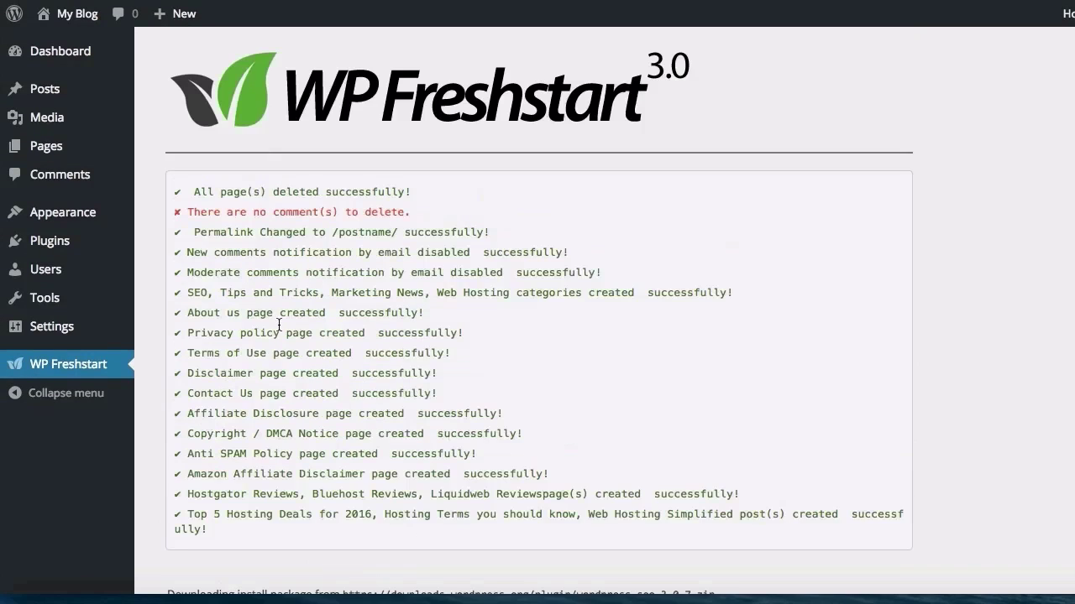
scroll(328, 287, down, 5)
scroll(329, 286, down, 4)
scroll(329, 286, down, 2)
scroll(328, 287, down, 1)
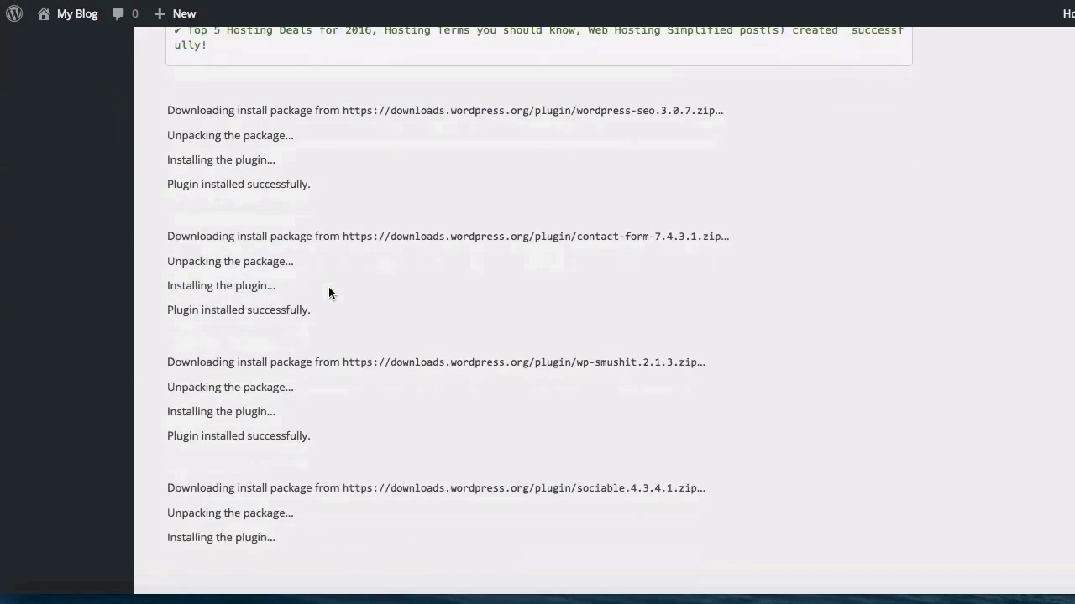
scroll(329, 286, down, 1)
scroll(328, 286, down, 1)
scroll(329, 292, down, 2)
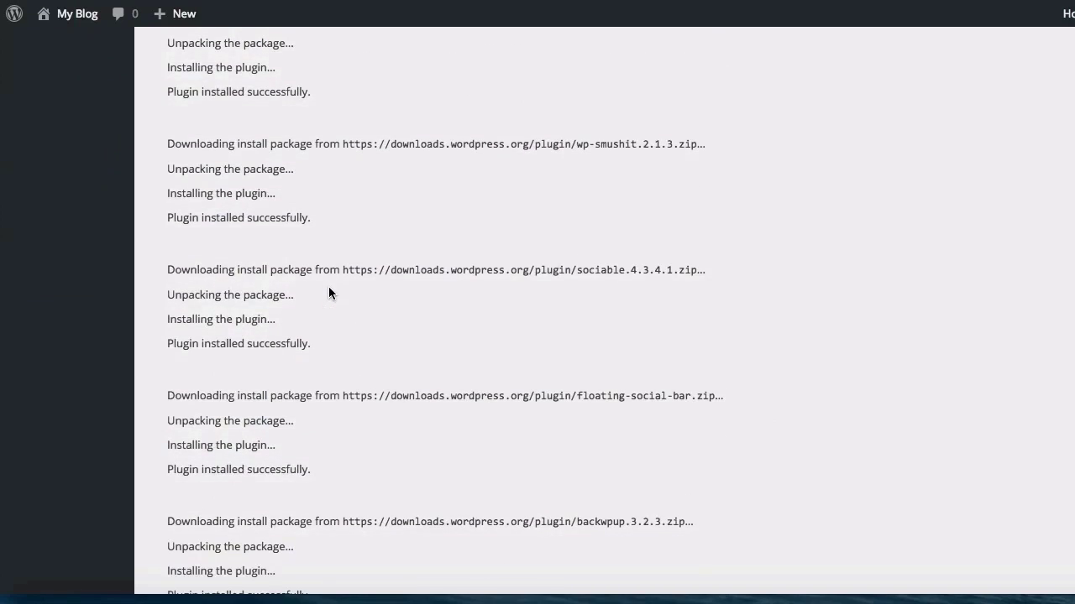
scroll(328, 292, down, 2)
scroll(329, 292, down, 1)
scroll(328, 293, down, 1)
scroll(329, 292, down, 3)
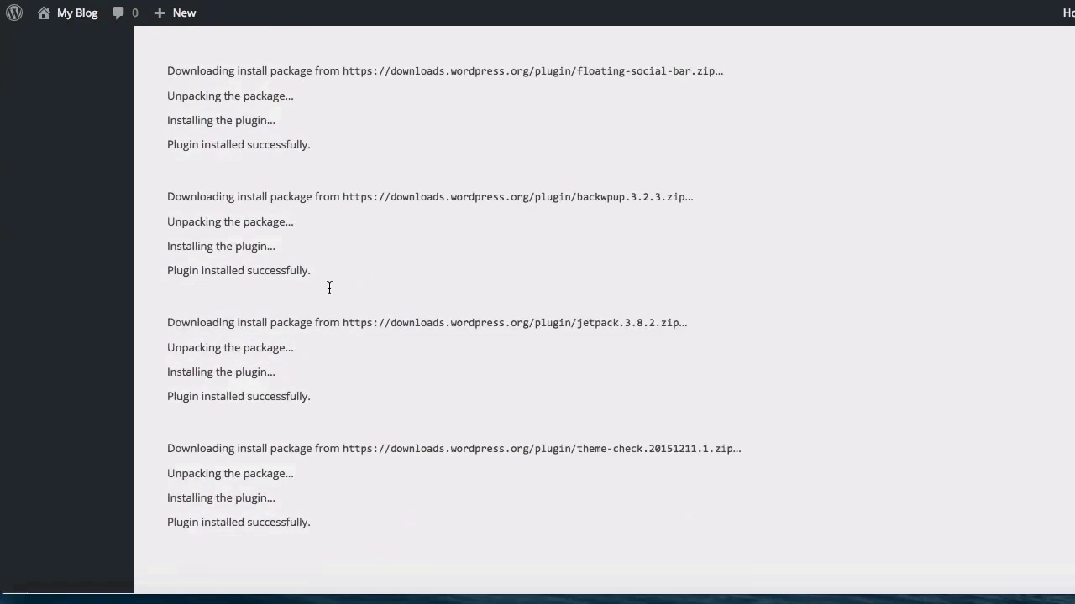
scroll(329, 292, down, 3)
scroll(328, 292, down, 2)
scroll(329, 292, down, 1)
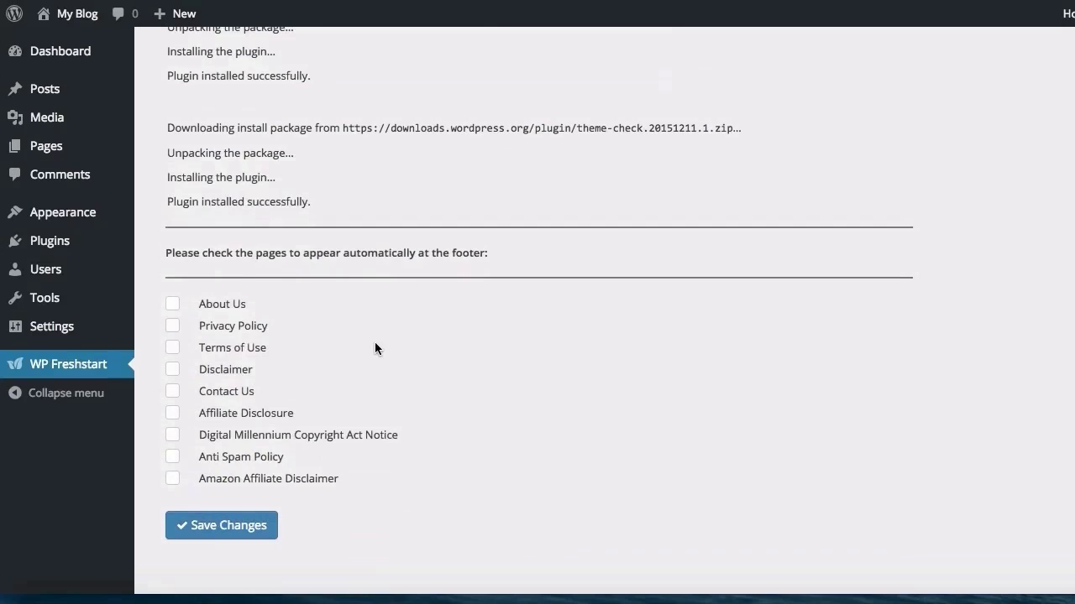
scroll(374, 341, up, 15)
scroll(375, 342, up, 10)
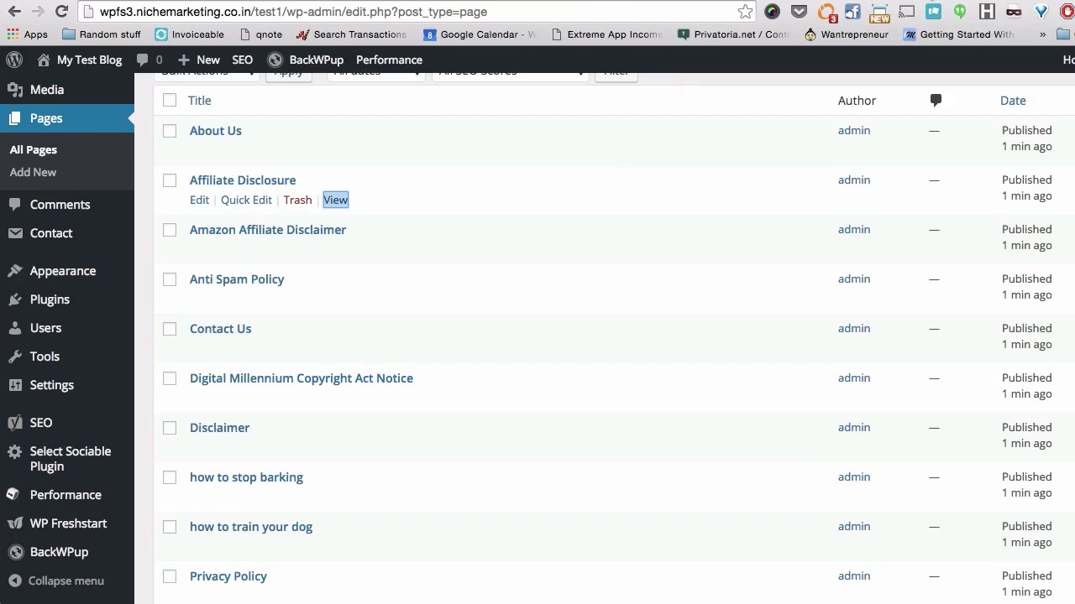
Look over the newly published pages in the Pages list, then go back to WP Freshstart.
scroll(256, 336, down, 3)
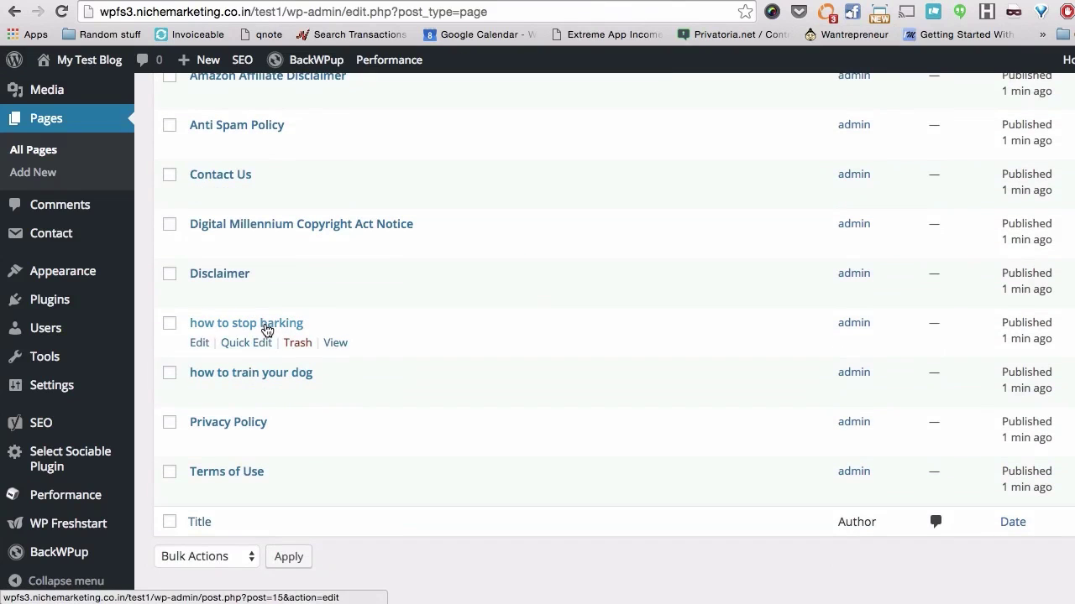
scroll(252, 327, up, 5)
scroll(241, 315, down, 3)
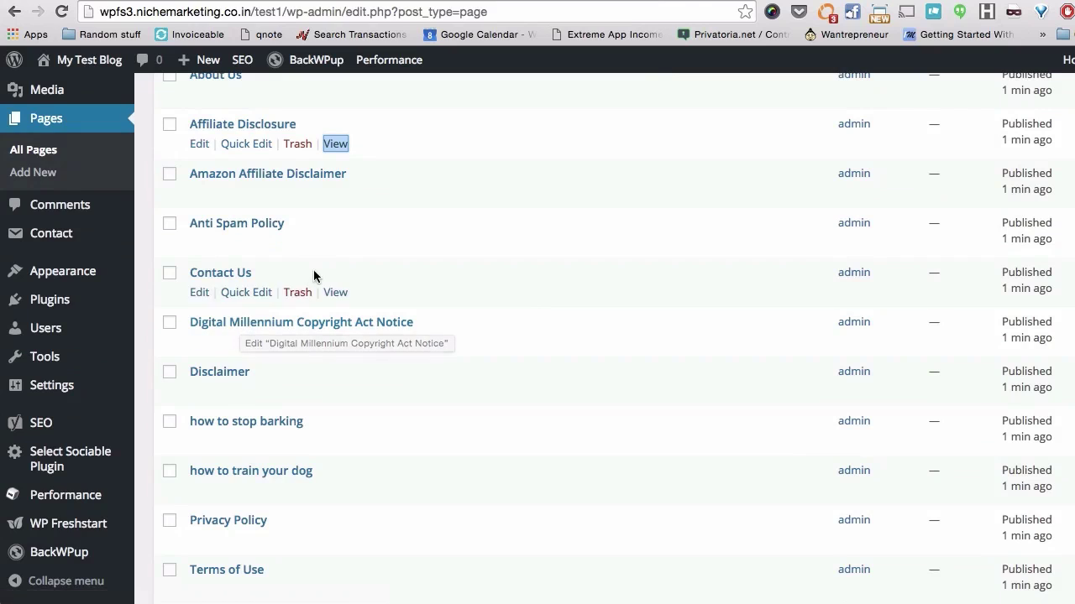
mouse_move(392, 133)
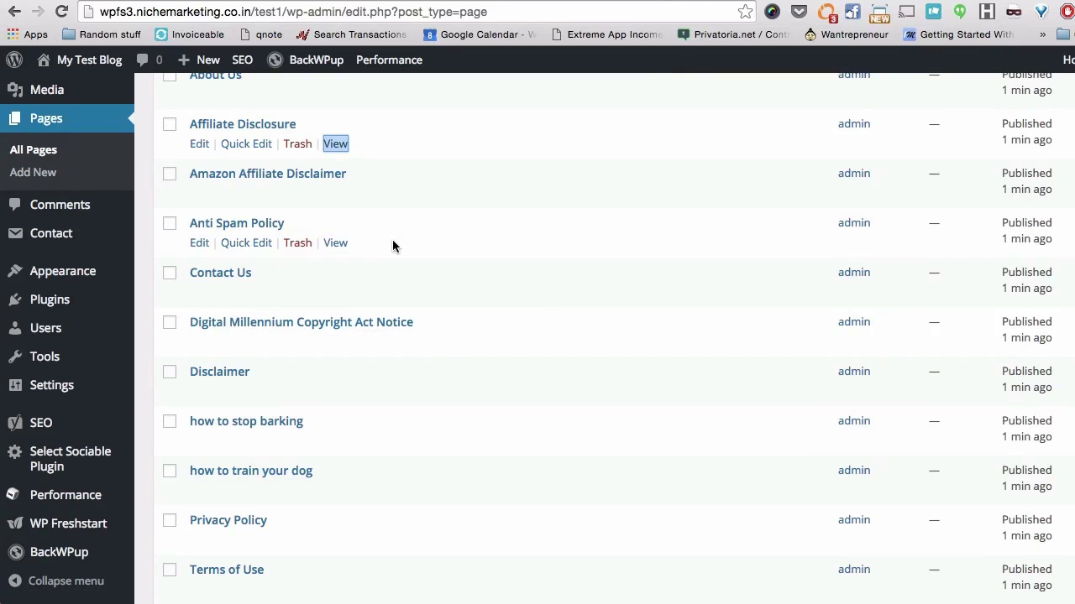
scroll(79, 288, down, 3)
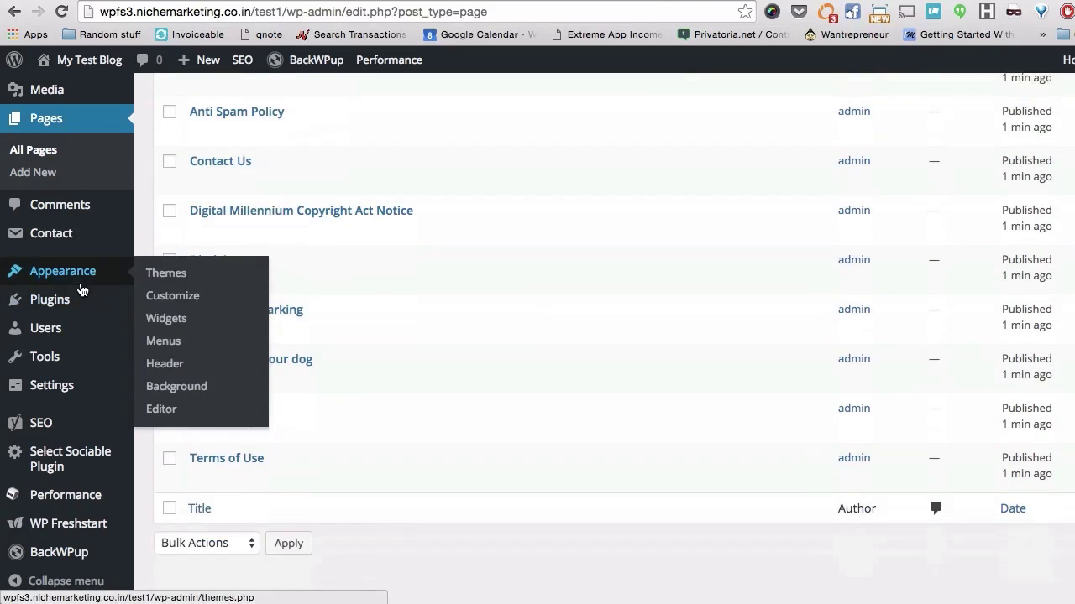
click(90, 522)
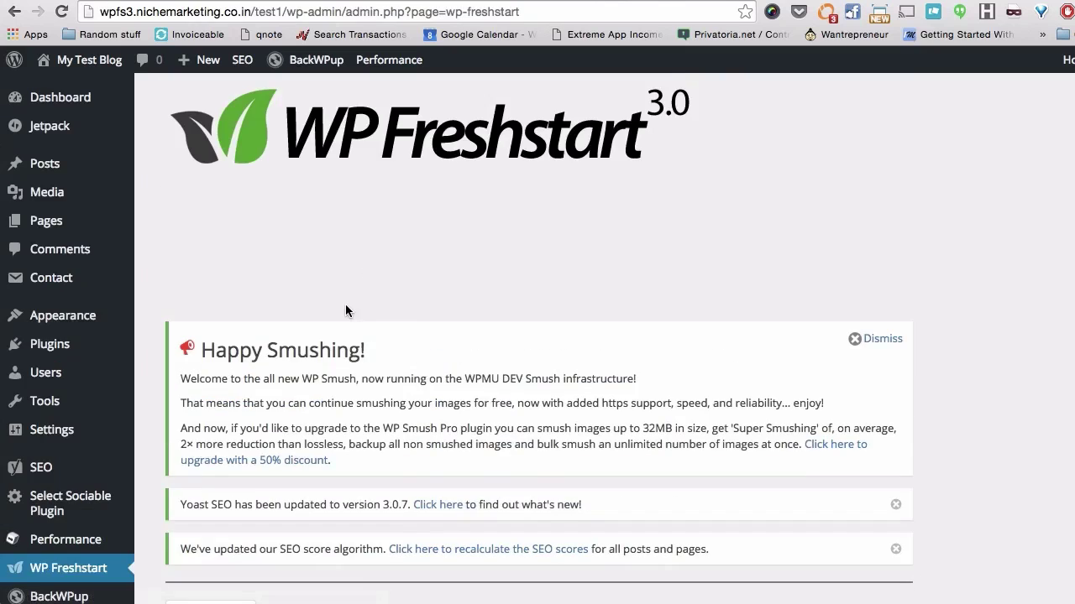
Run InstaReset with the confirmation word CONFIRM and accept the reset warning.
scroll(345, 304, down, 3)
click(312, 281)
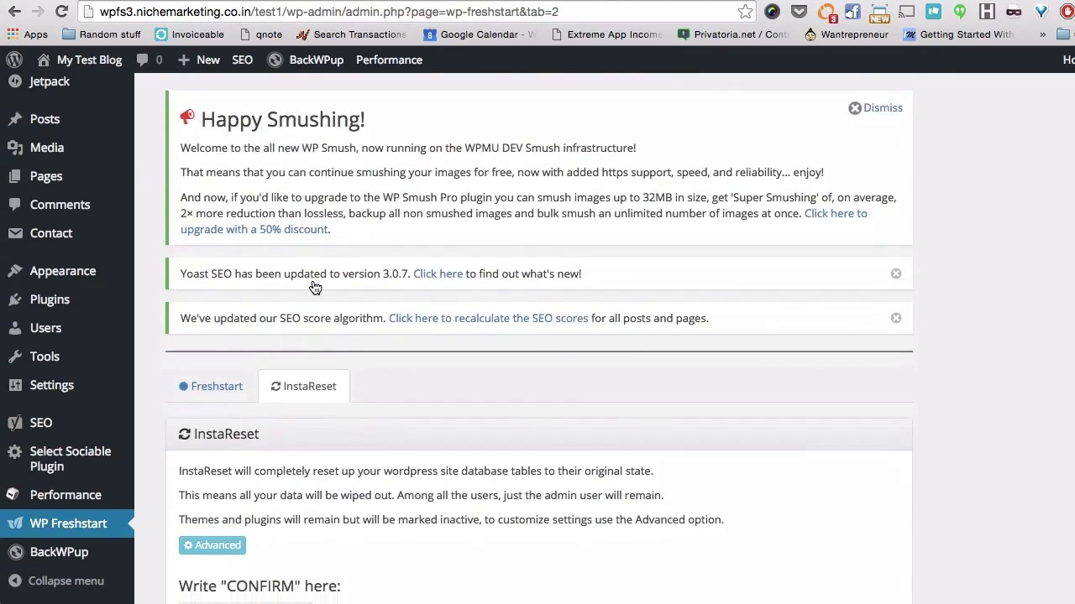
scroll(336, 290, down, 5)
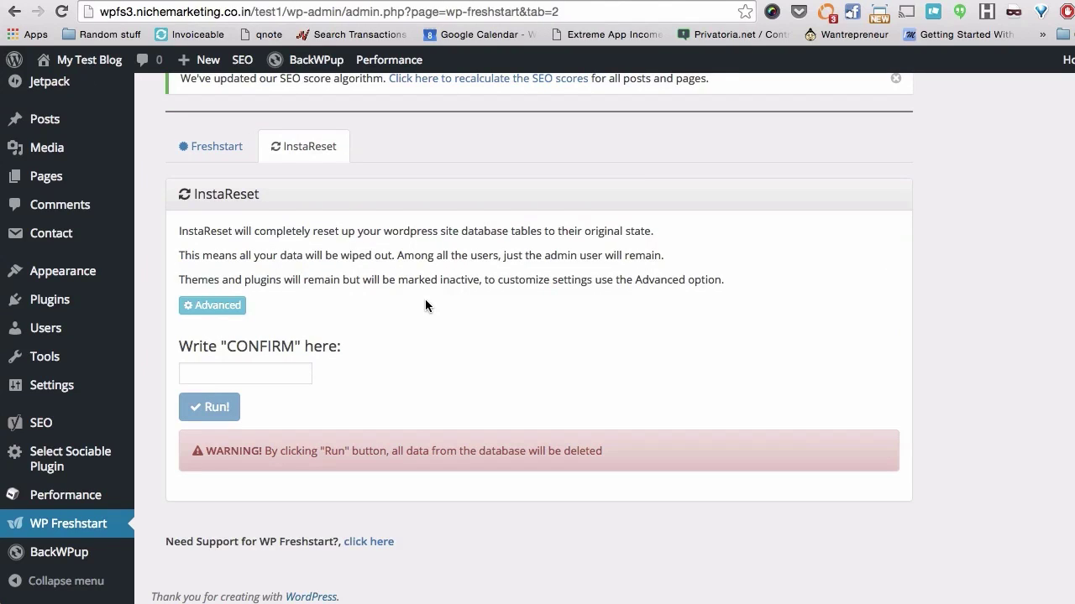
click(263, 372)
text(CONFIRM)
click(218, 407)
click(709, 207)
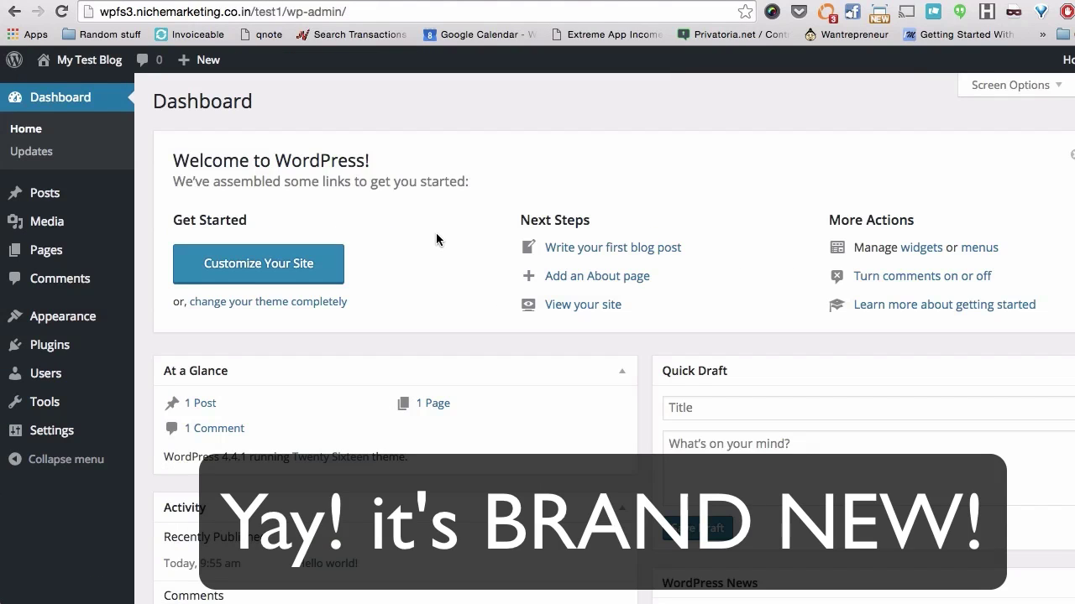
Check that Posts lists only "Hello world!" and Pages only "Sample Page".
click(45, 193)
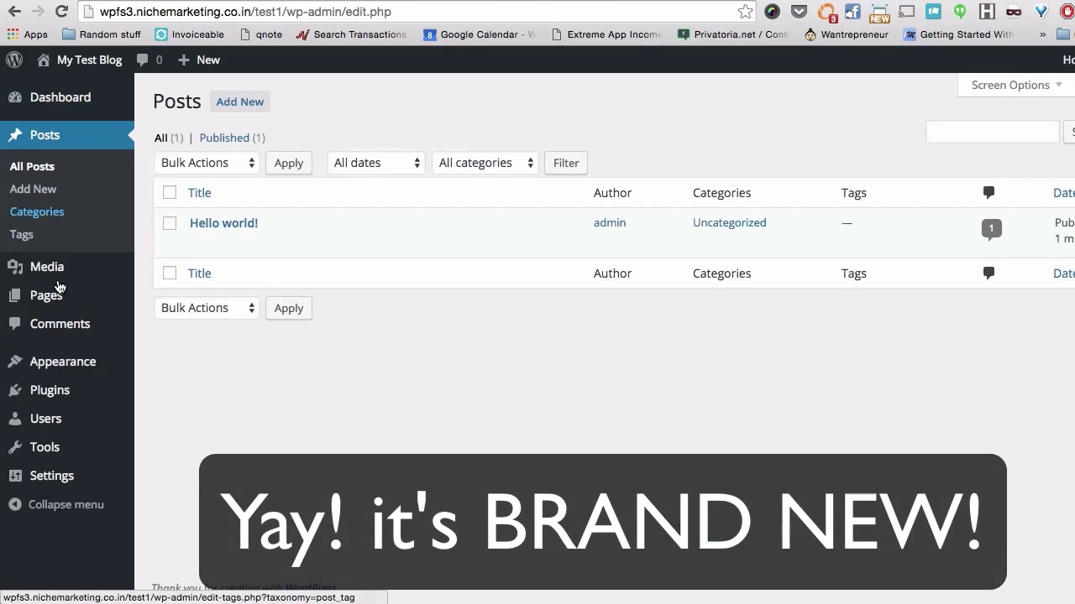
click(52, 294)
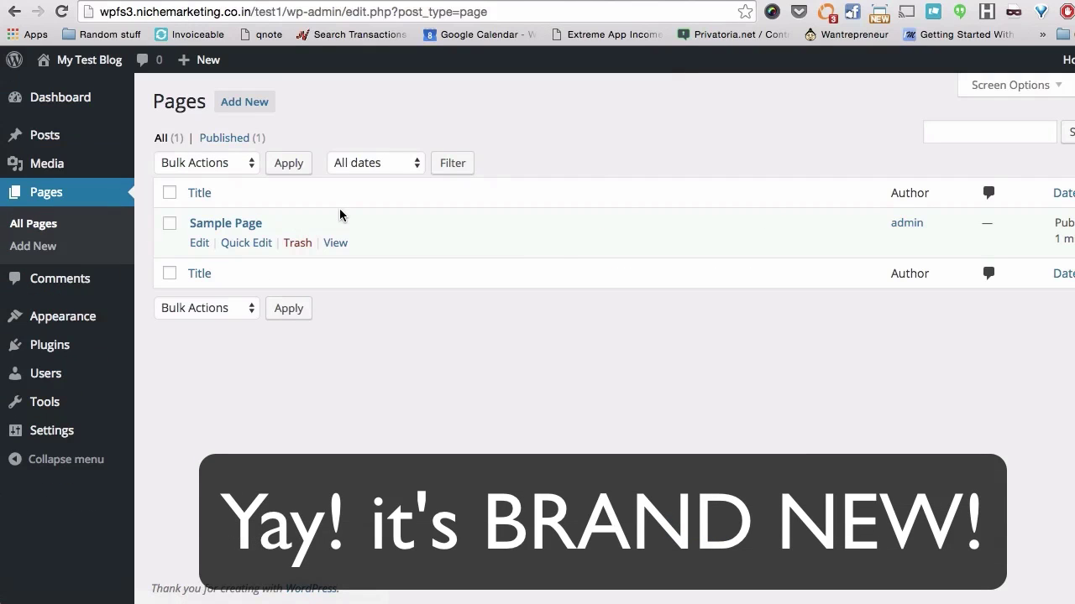